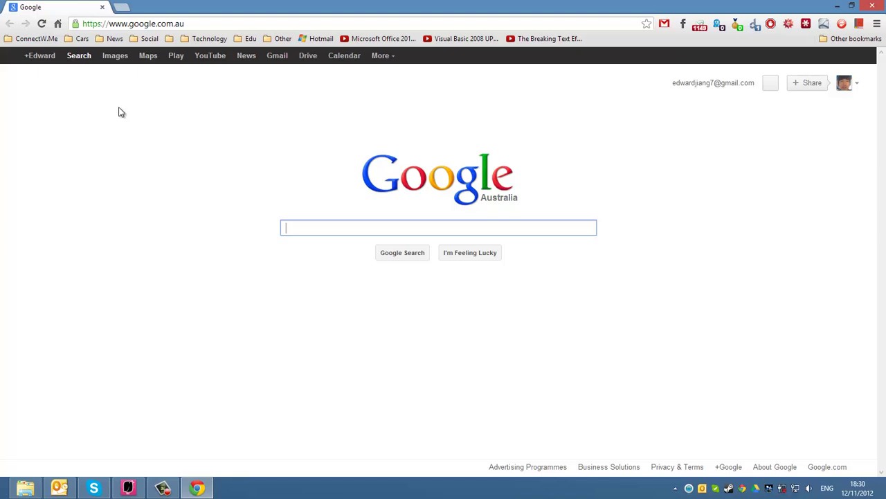
- Search Google for 'ccleaner' and go to the CCleaner download page on piriform.com
type("ccleaner")
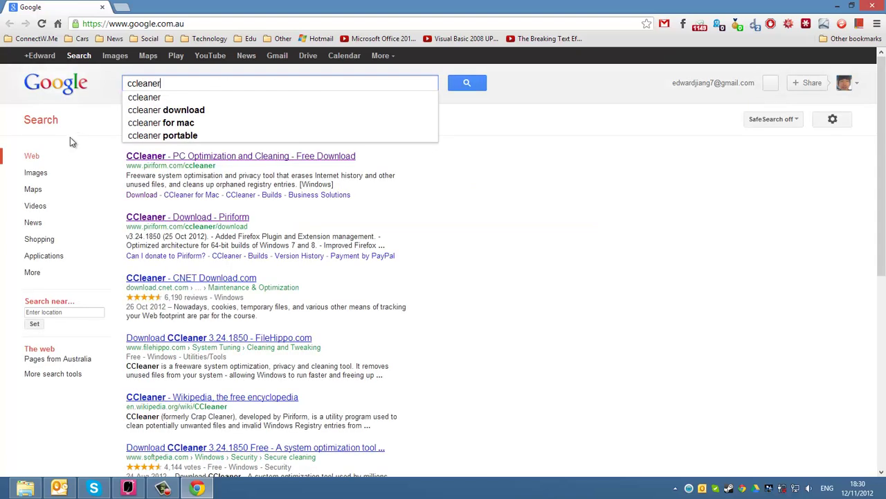
key("Return")
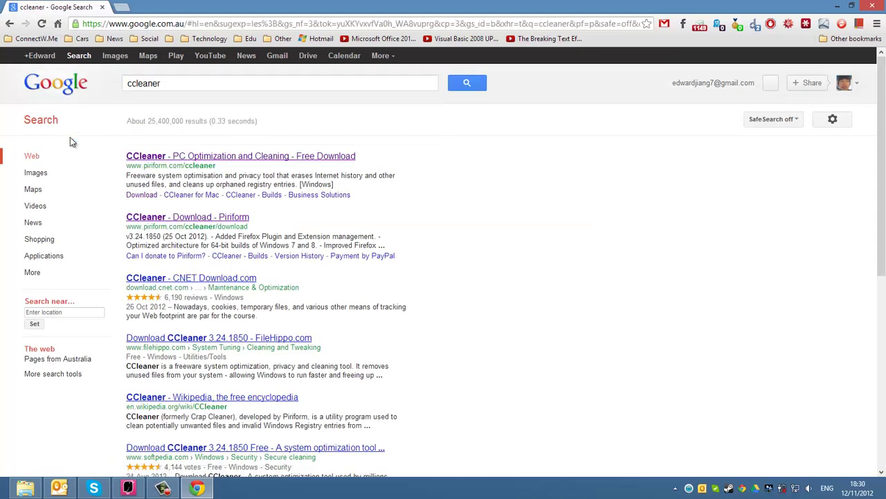
left_click(237, 158)
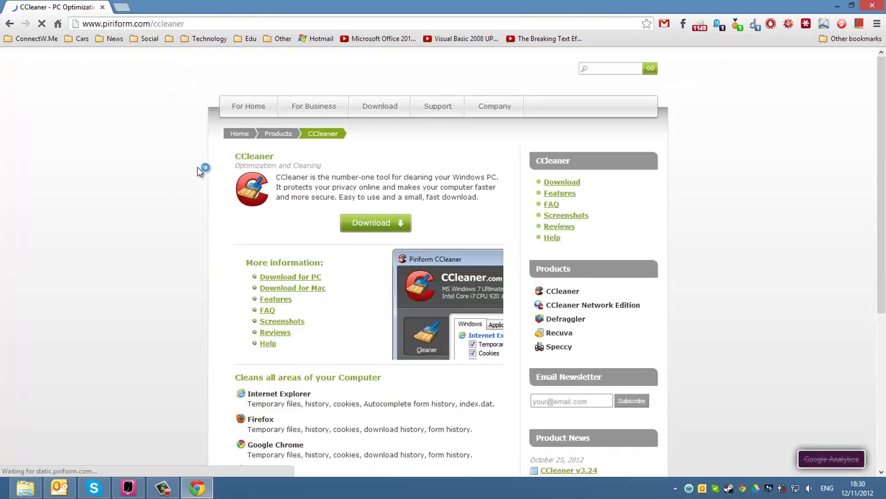
left_click(374, 223)
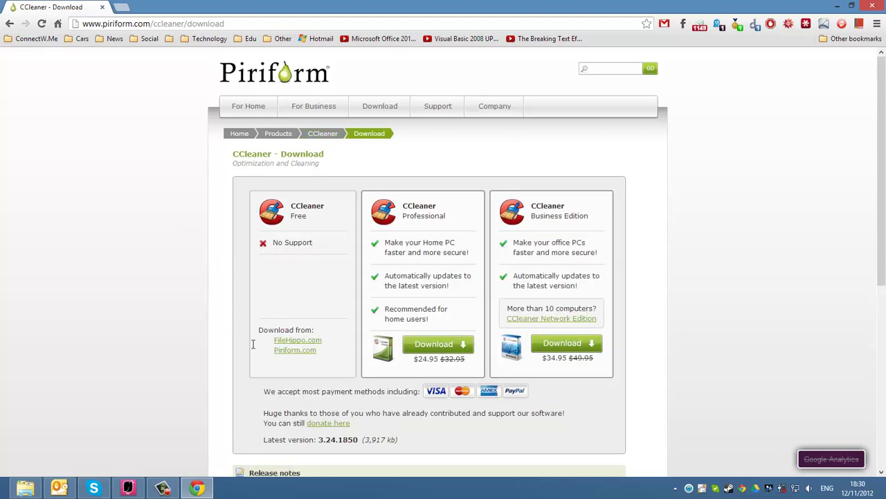
scroll(253, 344, "down", 1)
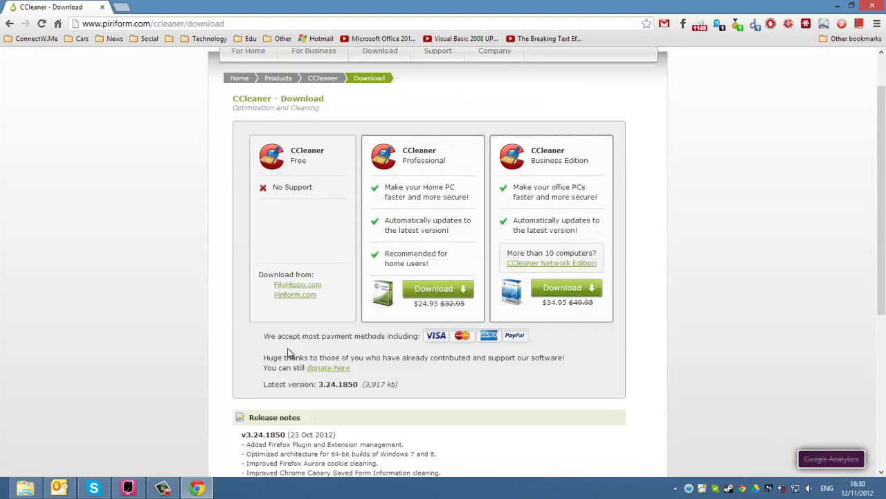
- Start the CCleaner download from FileHippo, then close that tab and cancel ccsetup324.exe
left_click(308, 286)
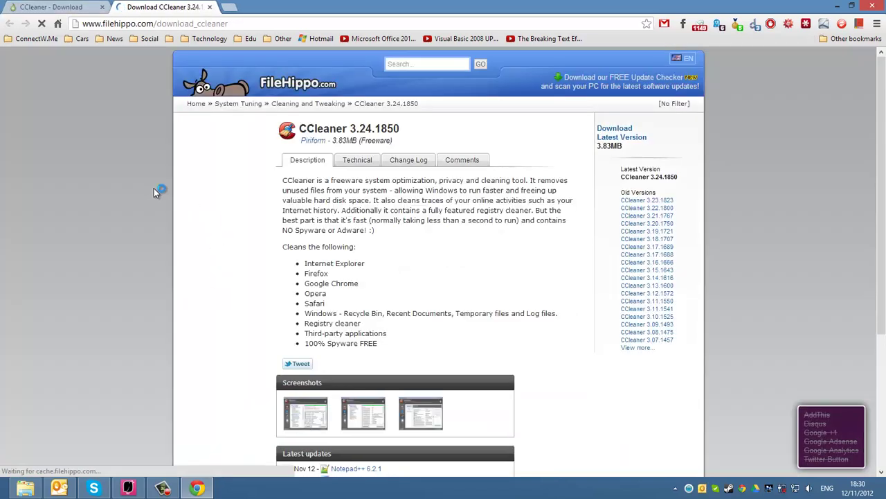
left_click(660, 138)
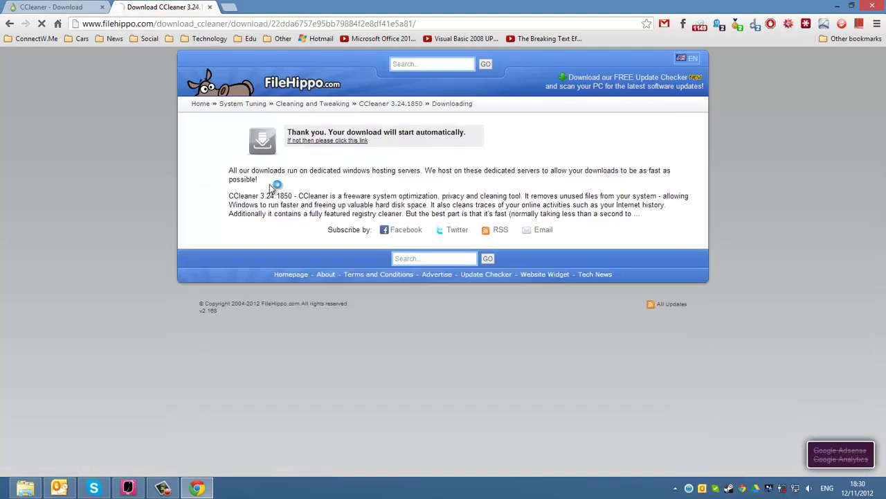
left_click(210, 7)
left_click(111, 461)
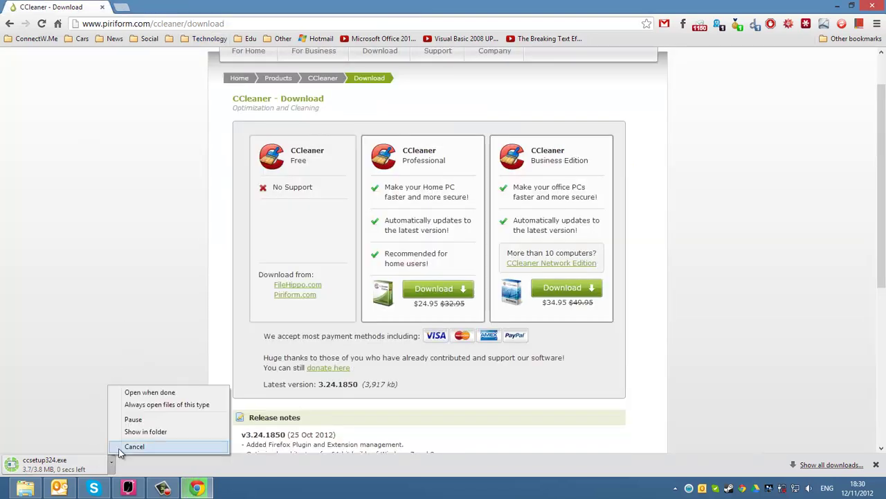
left_click(121, 448)
left_click(876, 465)
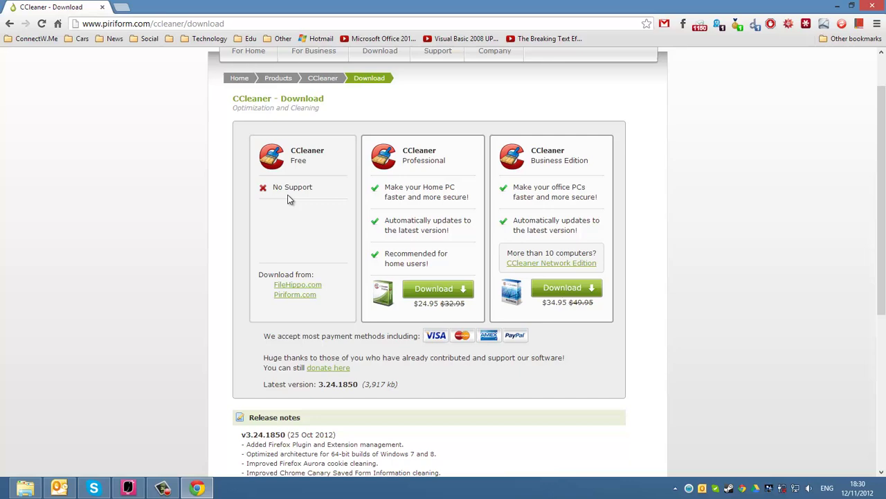
left_click(200, 24)
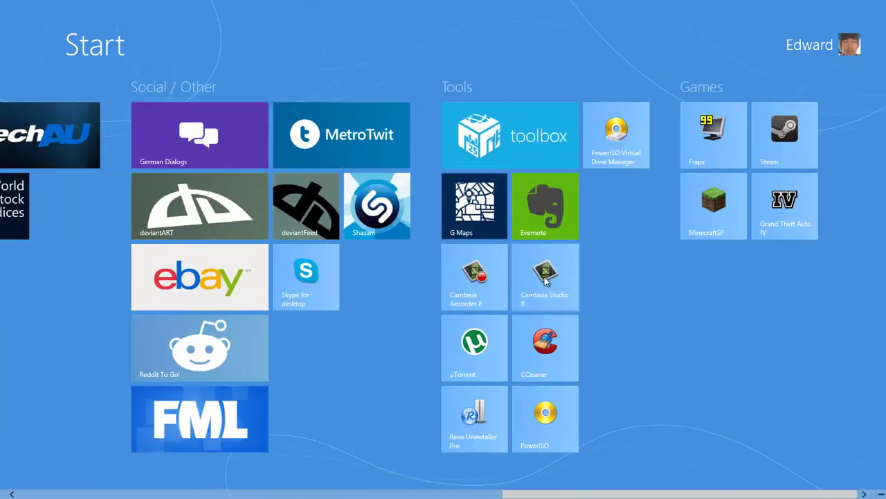
- Launch CCleaner from its Start screen tile
left_click(549, 346)
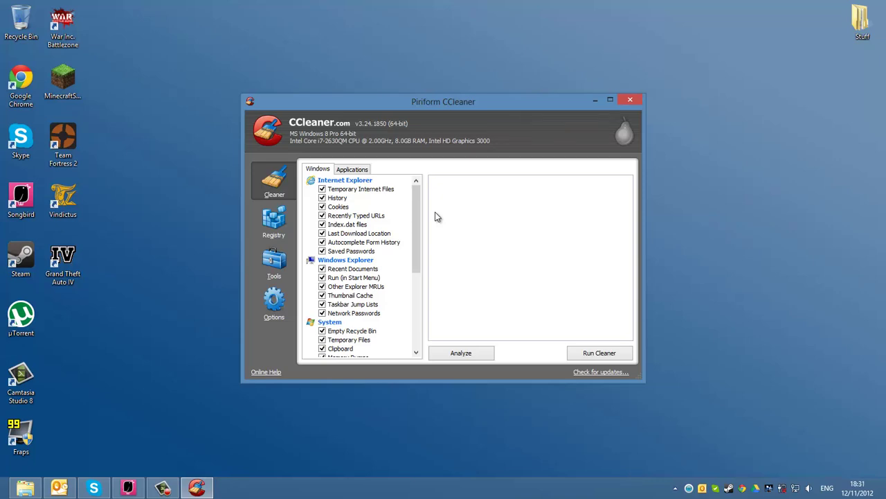
- Scan the registry and fix all 126 issues without saving a backup
left_click(281, 235)
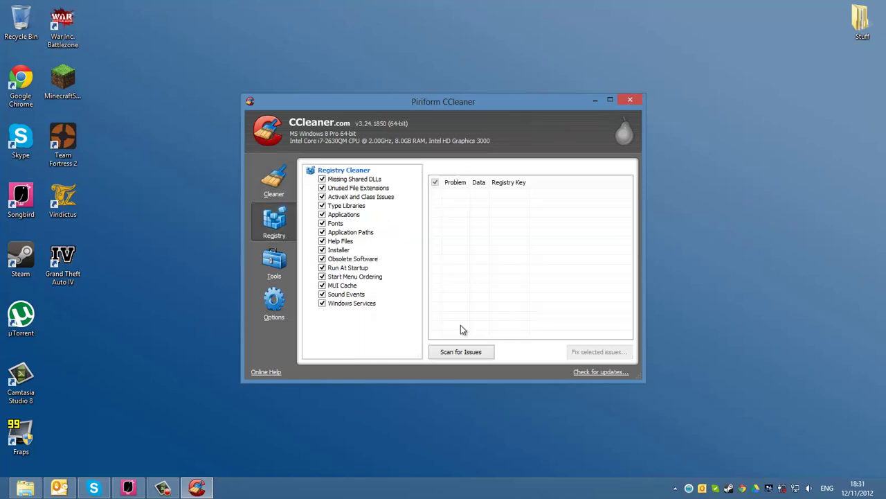
left_click(461, 350)
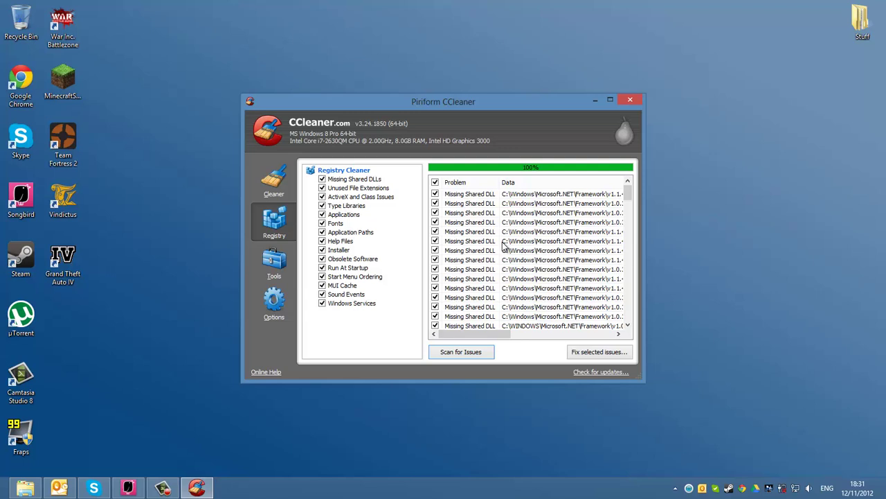
left_click(591, 355)
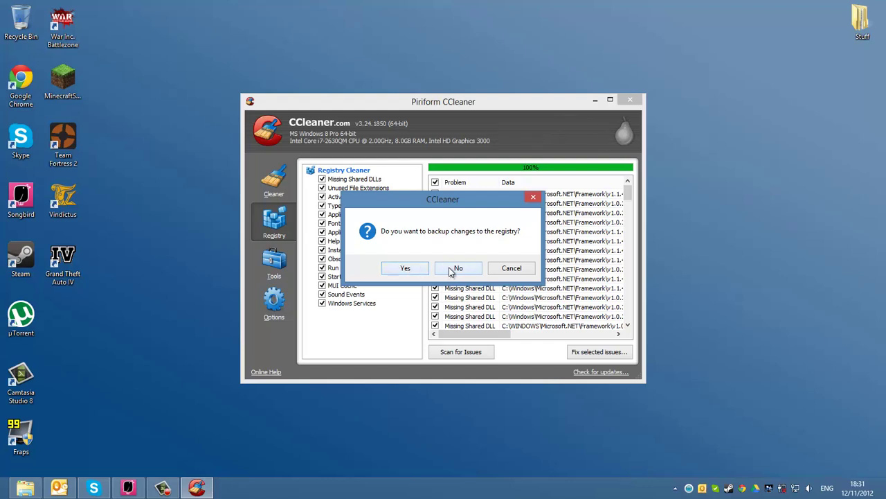
left_click(451, 271)
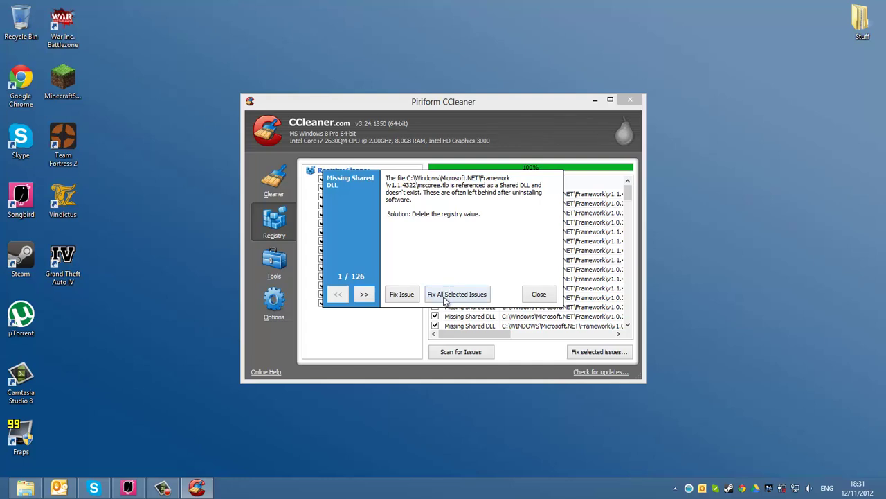
left_click(445, 294)
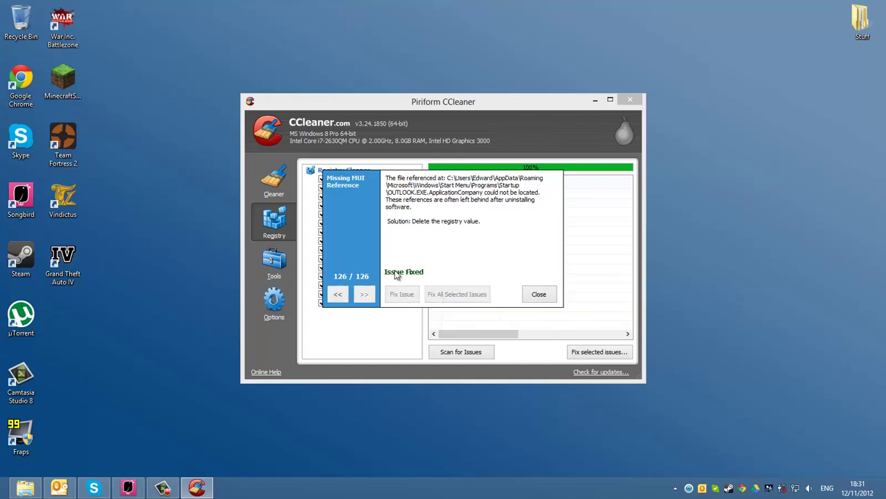
left_click(538, 293)
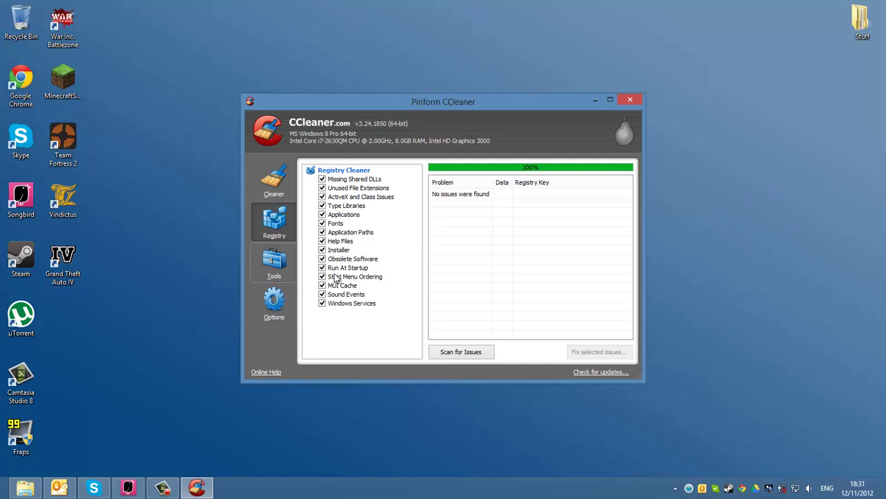
- Tick Wipe Free Space in the Windows cleaning list and accept its warning
left_click(275, 186)
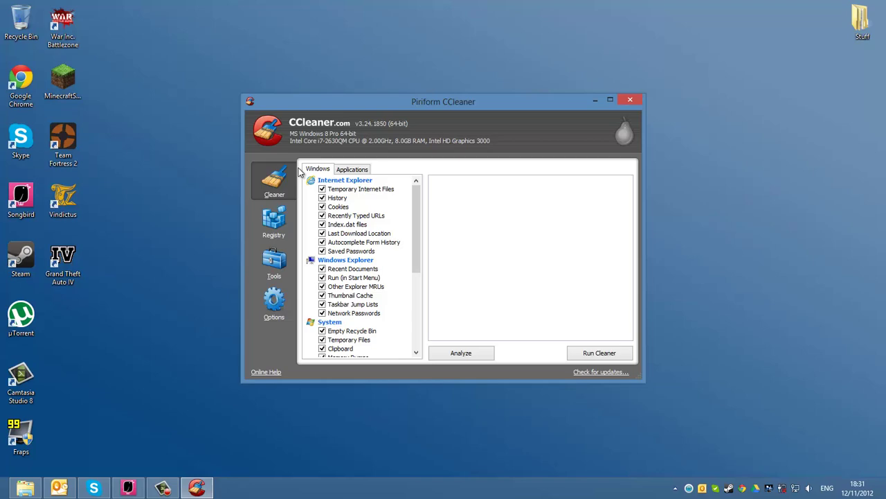
mouse_move(415, 198)
left_mouse_down()
mouse_move(418, 315)
mouse_move(423, 208)
left_mouse_up()
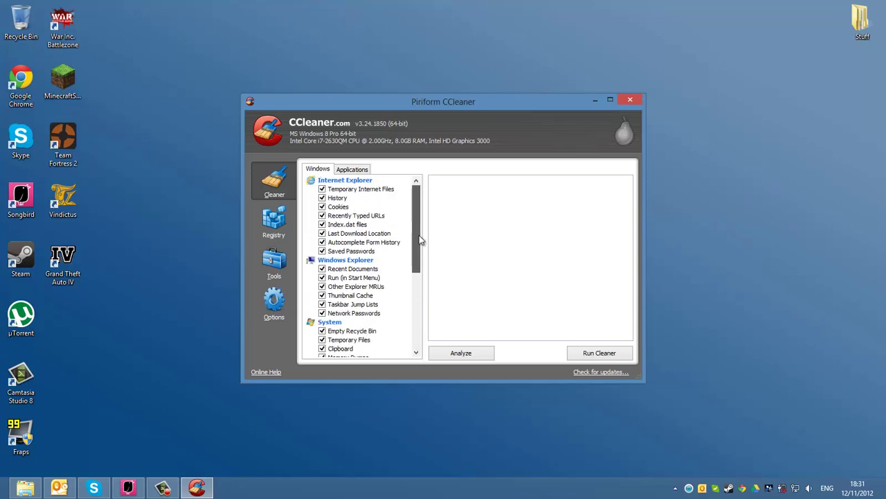
left_click_drag(420, 242, 419, 326)
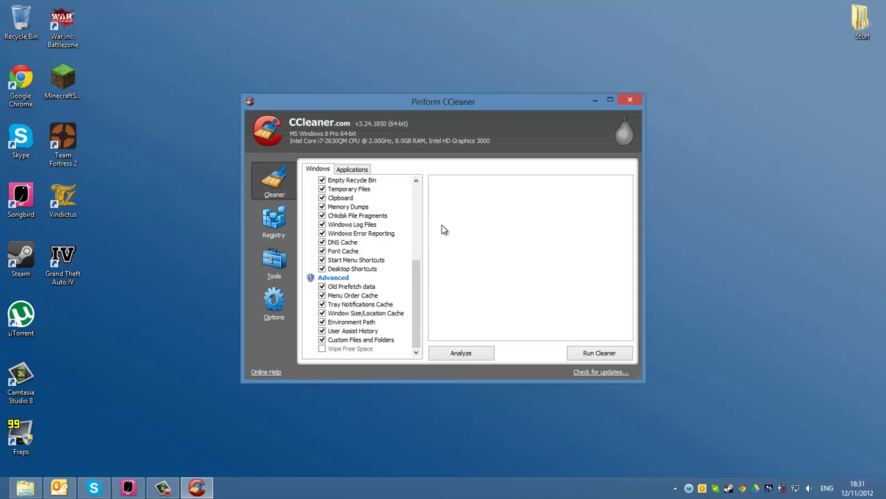
left_click(322, 348)
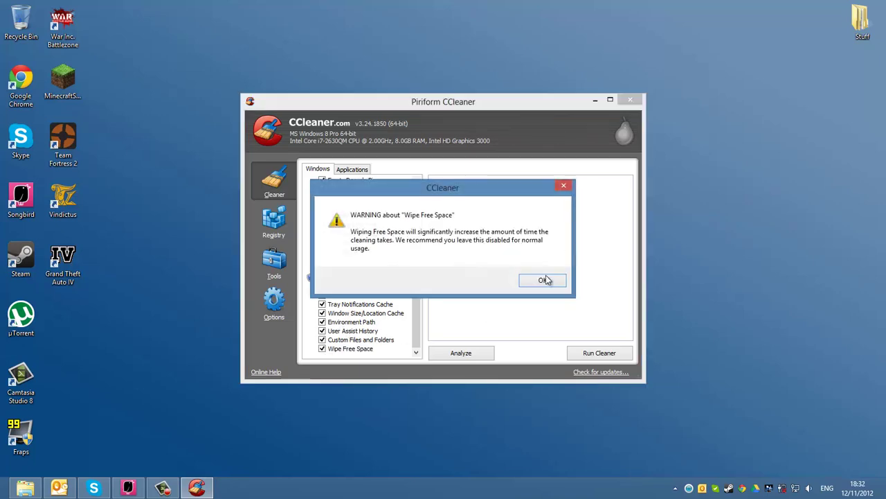
left_click(544, 279)
- Scroll back up and review the Applications cleaning list
scroll(372, 318, "up", 6)
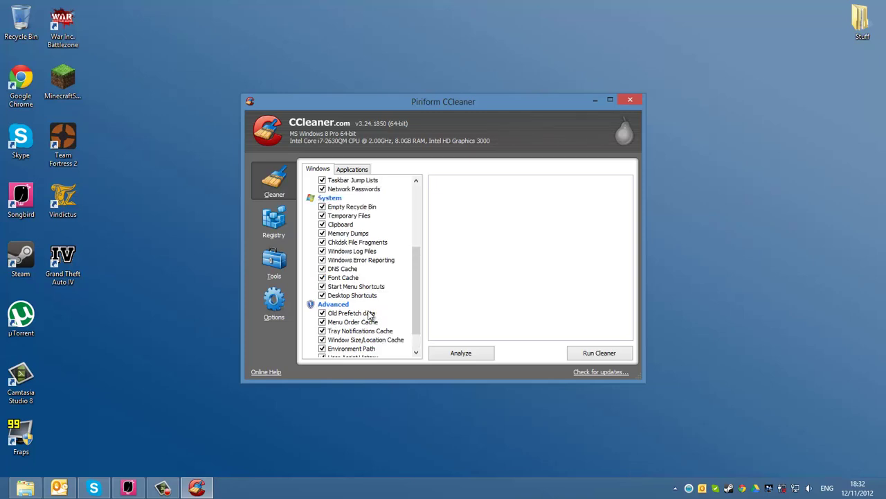
left_click(358, 169)
mouse_move(419, 199)
left_mouse_down()
mouse_move(410, 301)
mouse_move(409, 198)
left_mouse_up()
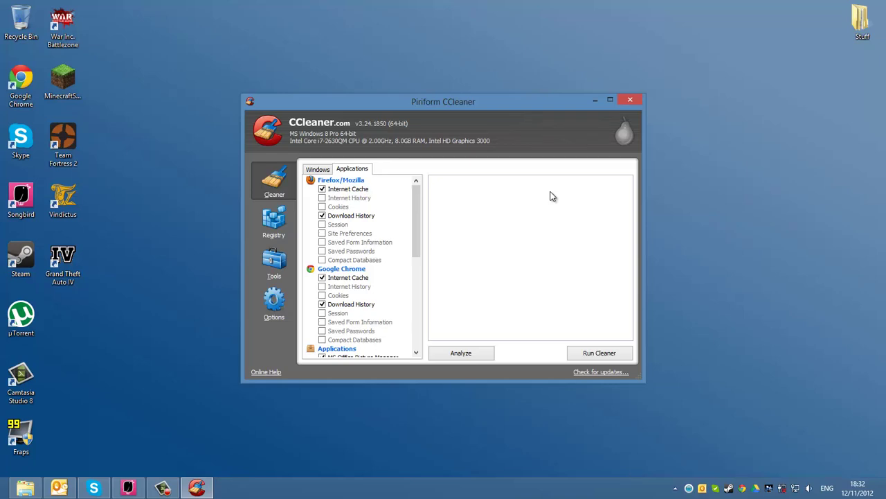
- Close CCleaner and open the Temp folder by searching '%temp%' from the Start screen
left_click(630, 101)
left_click_drag(162, 55, 281, 232)
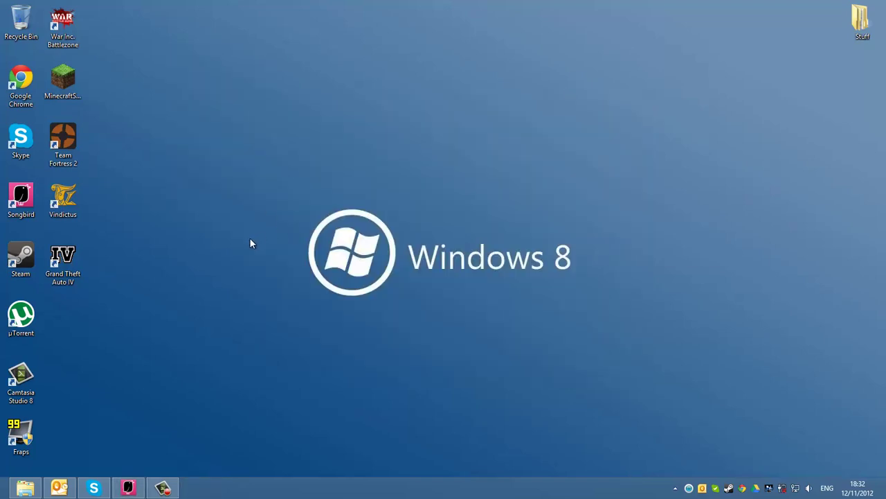
left_click(3, 494)
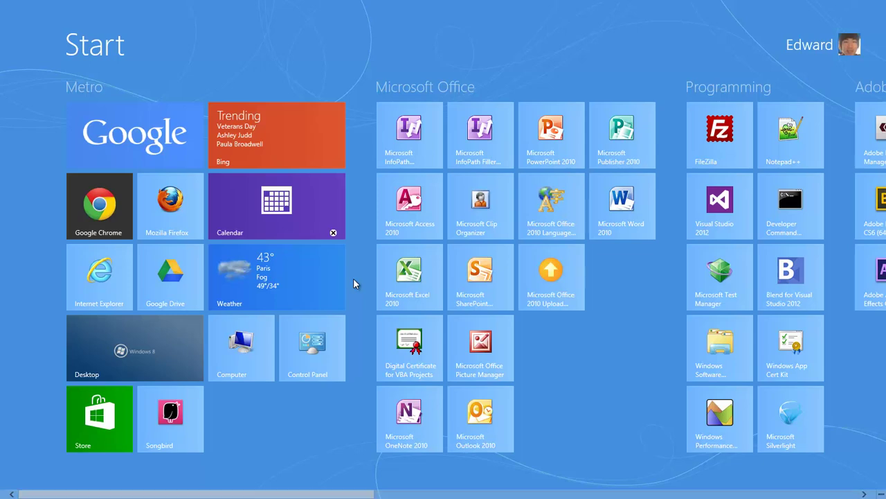
type("%temp%")
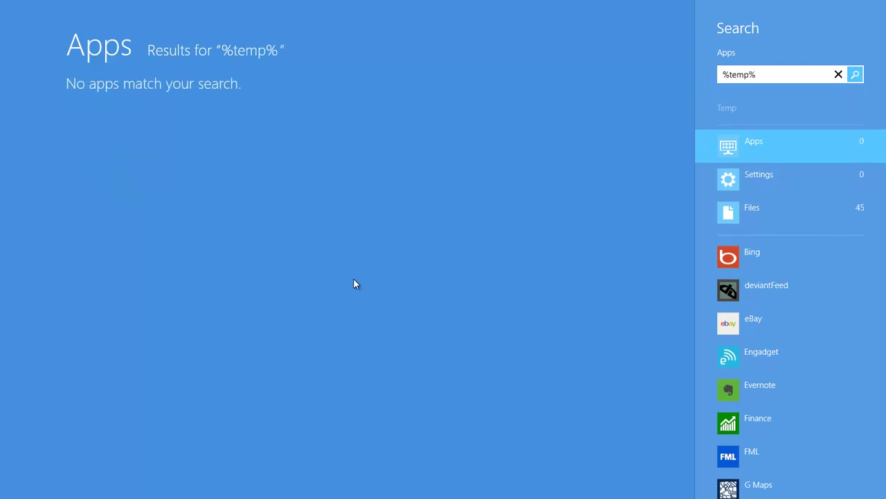
left_click(789, 118)
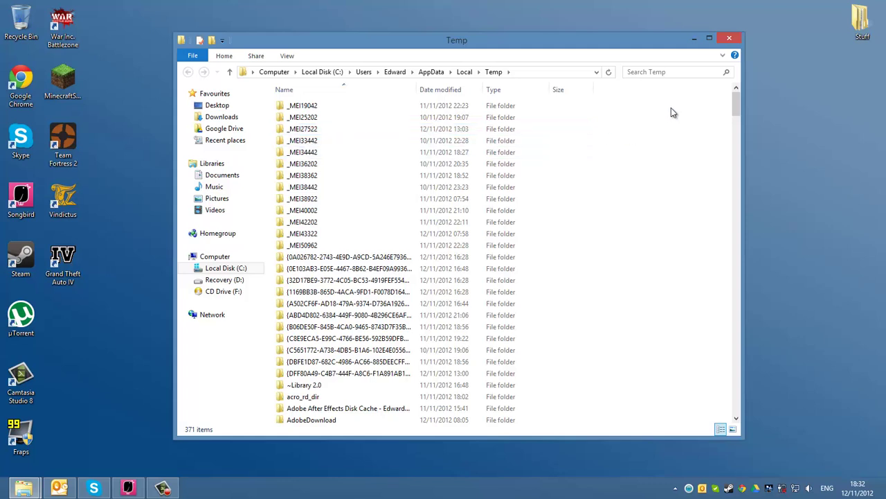
- Delete all Temp folder items, skipping the in-use _MEI27522, CamRec0 and etilqs items
key("ctrl+a")
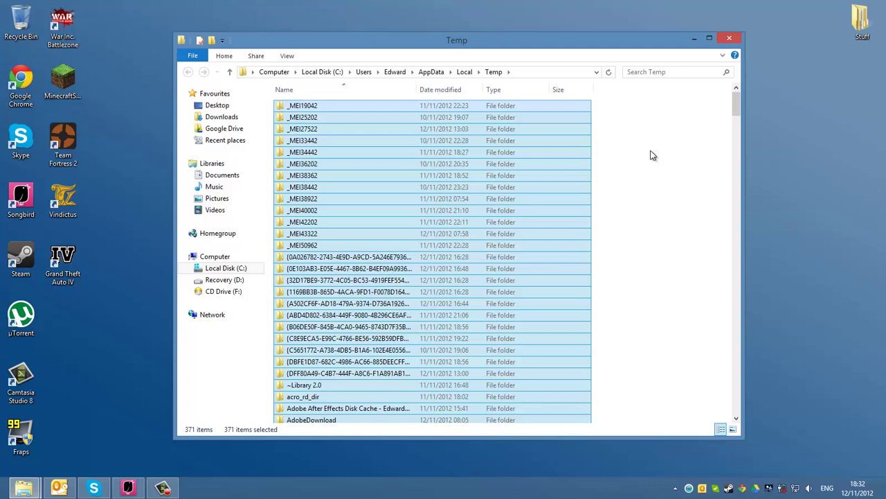
key("Delete")
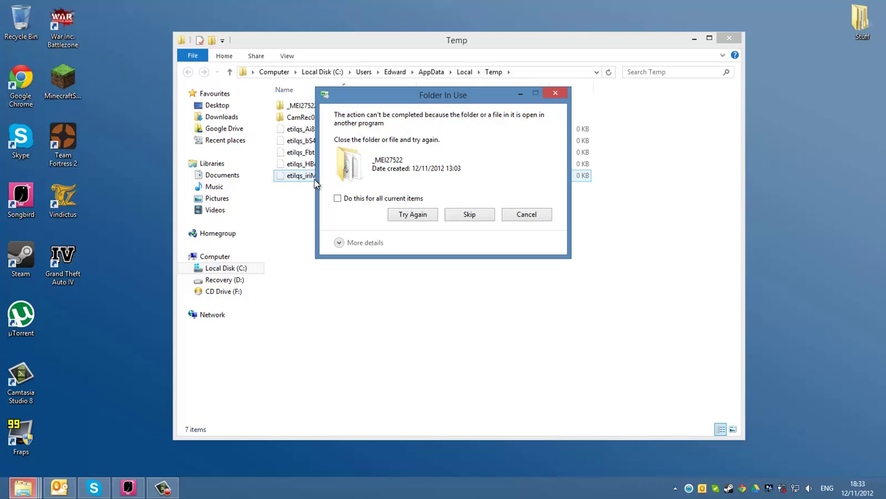
left_click(413, 214)
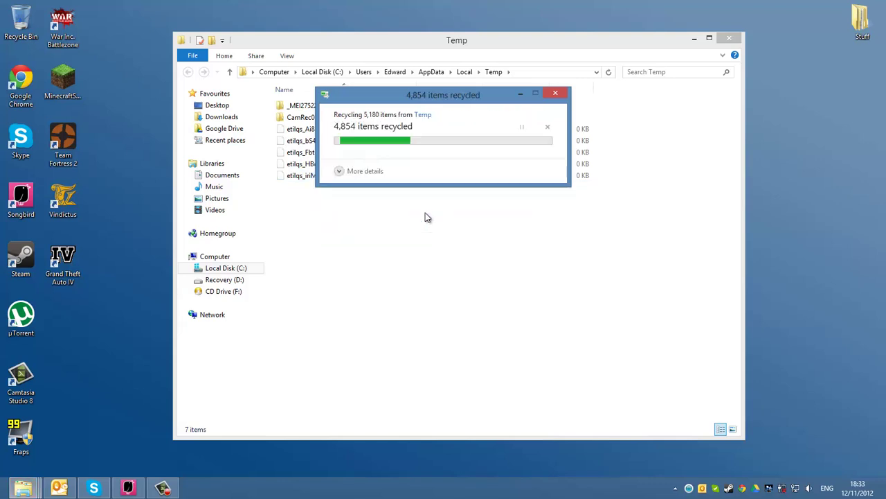
left_click(424, 215)
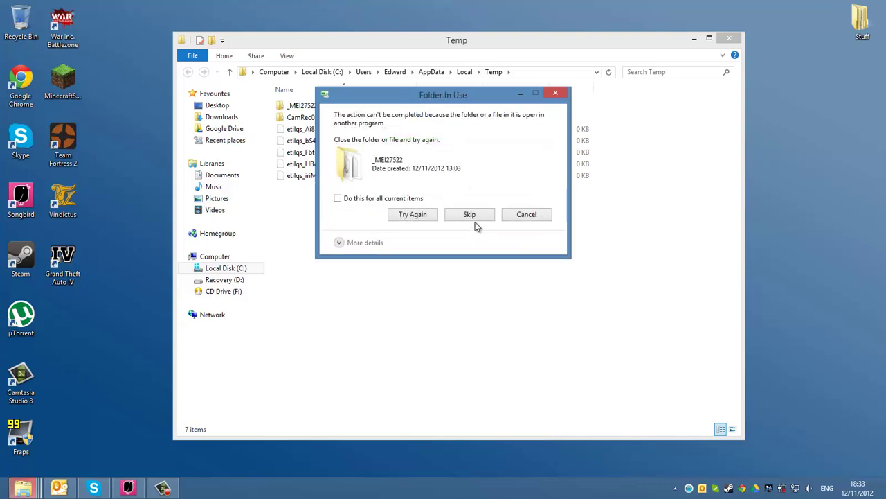
left_click(476, 218)
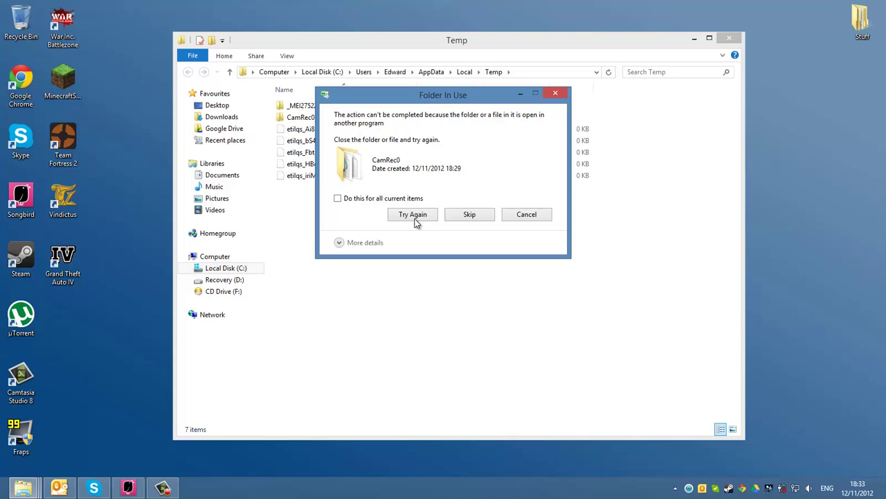
left_click(429, 216)
left_click(469, 216)
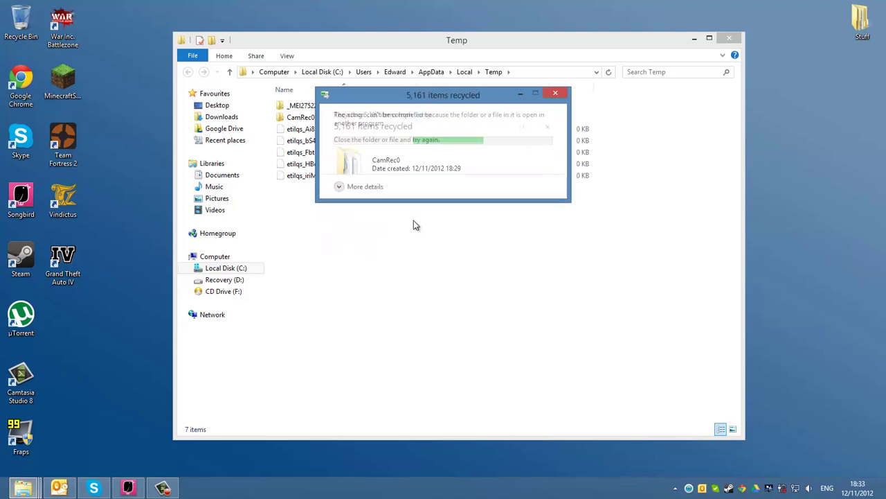
left_click(423, 211)
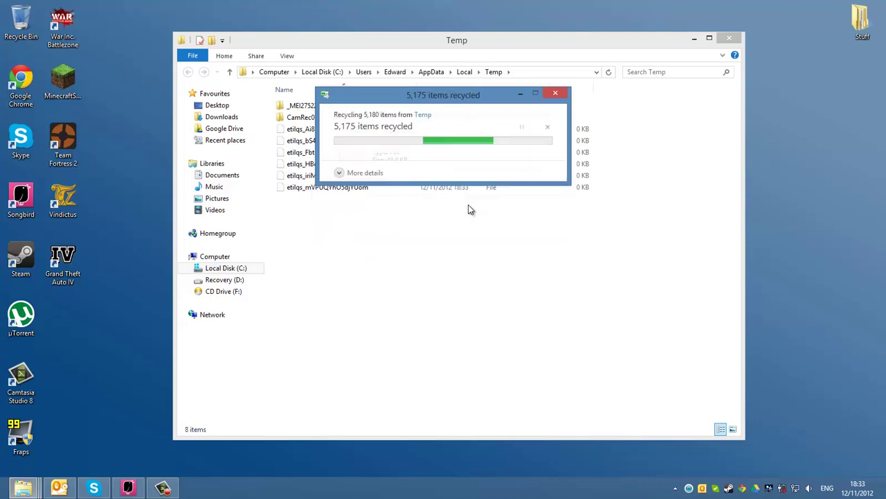
left_click(509, 206)
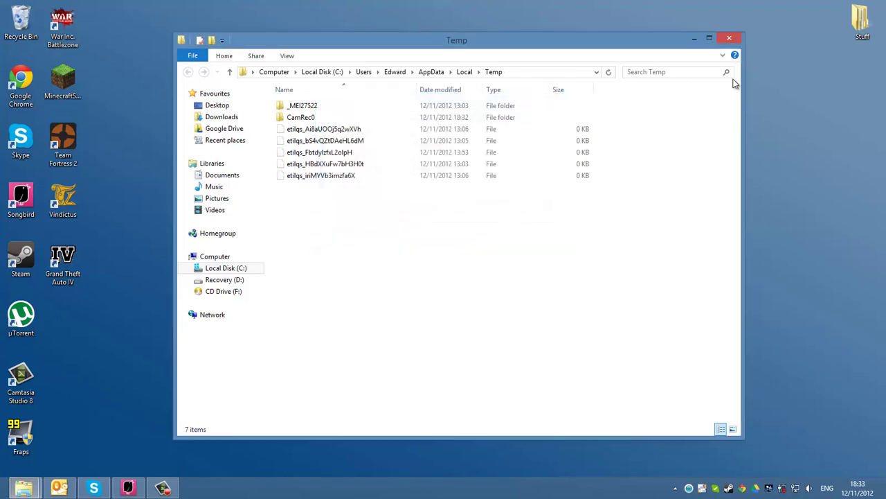
left_click_drag(539, 272, 355, 209)
- Close the Temp window, empty the Recycle Bin (4,586 items, 2.95 GB), and close it
left_click(737, 39)
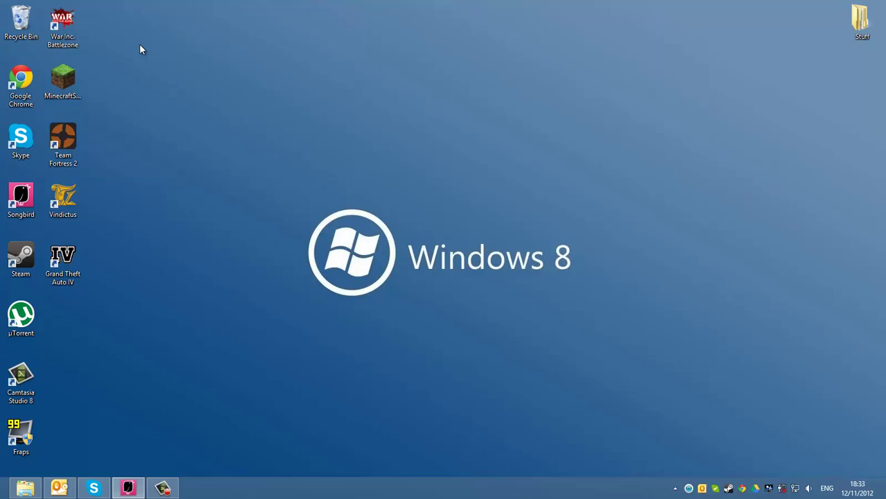
double_click(21, 26)
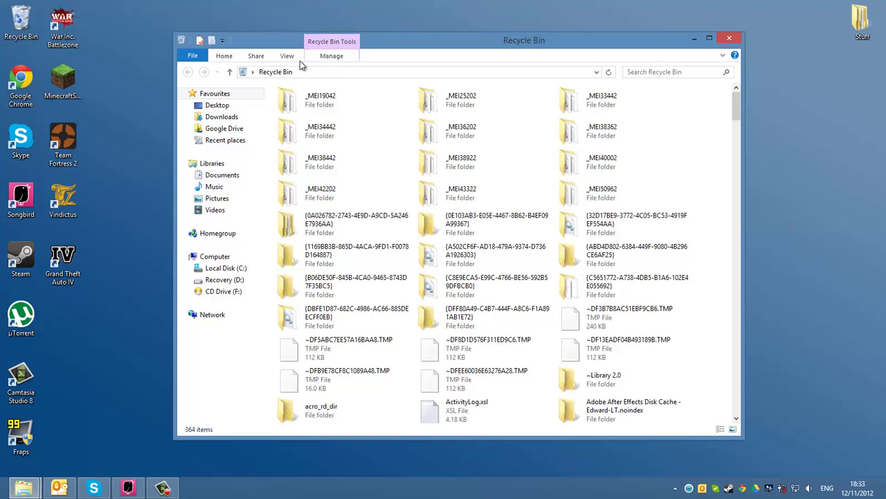
left_click(328, 56)
left_click(199, 78)
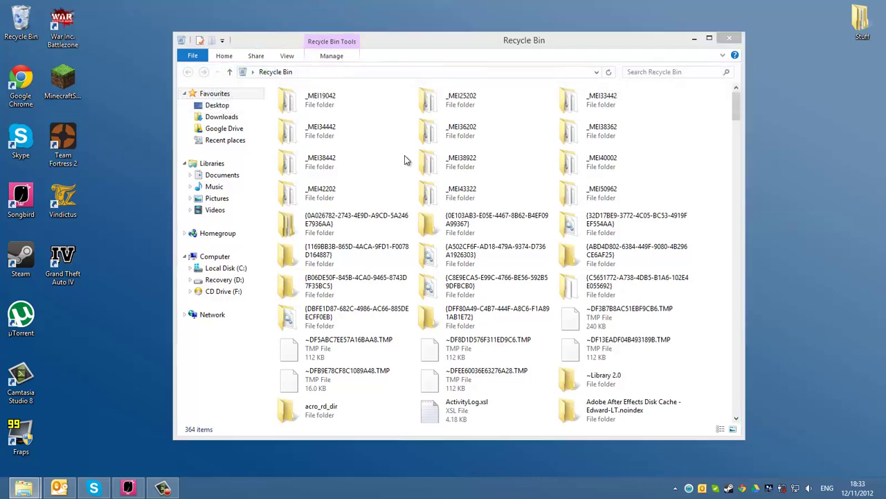
left_click(487, 254)
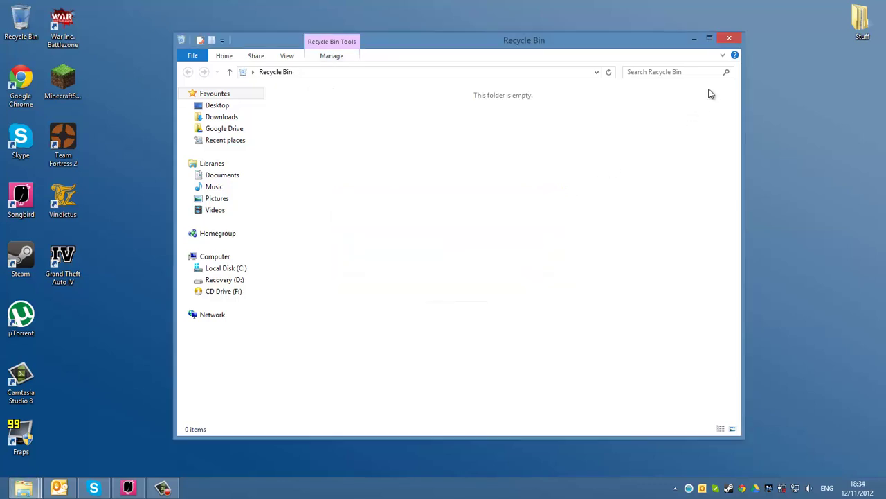
left_click(729, 39)
left_click_drag(257, 74, 600, 313)
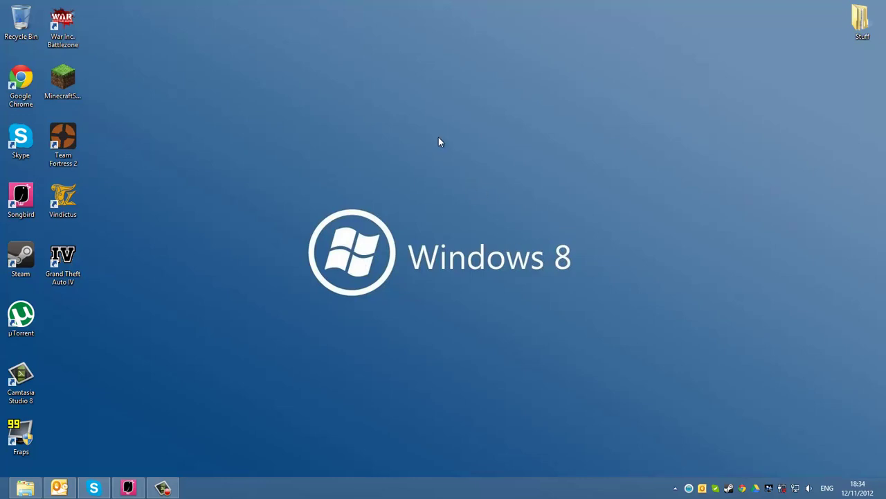